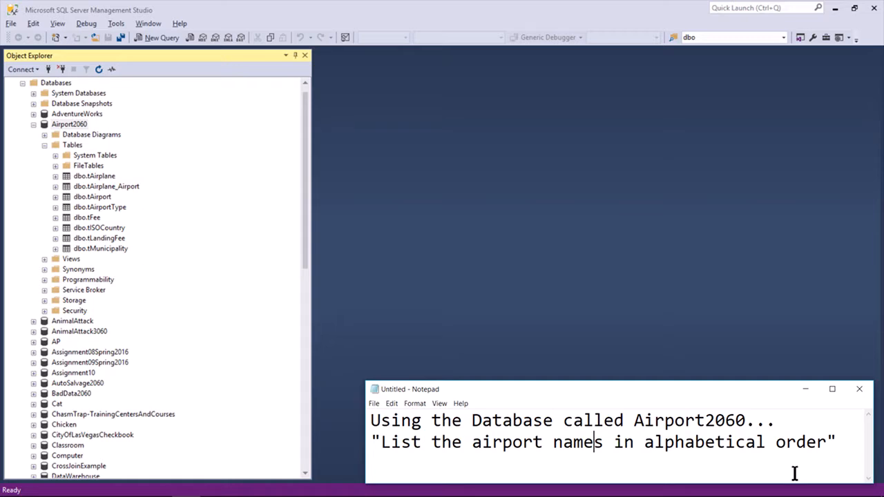
# Step: Collapse and re-expand the Airport2060 database in the object tree to review its contents
pyautogui.click(71, 127)
pyautogui.click(72, 126)
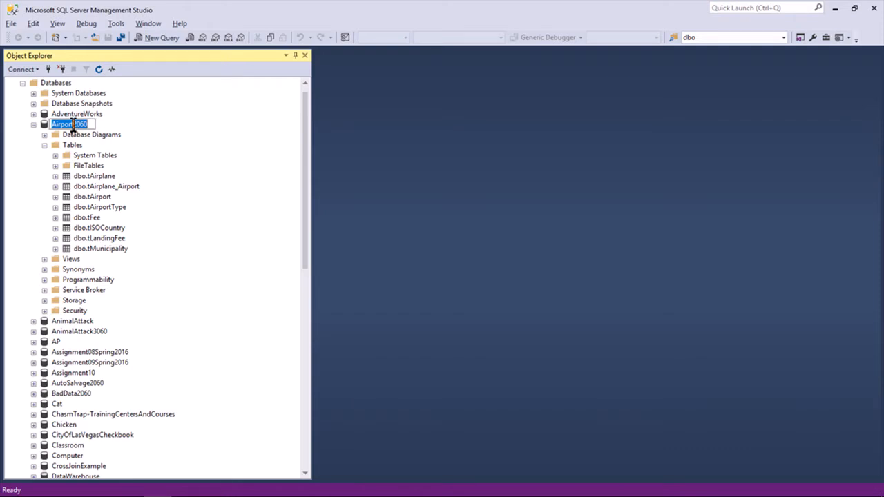
pyautogui.click(33, 124)
pyautogui.click(33, 124)
# Step: Switch to Notepad and highlight "airport names" in the written query request
pyautogui.hotkey('alt', 'Tab')
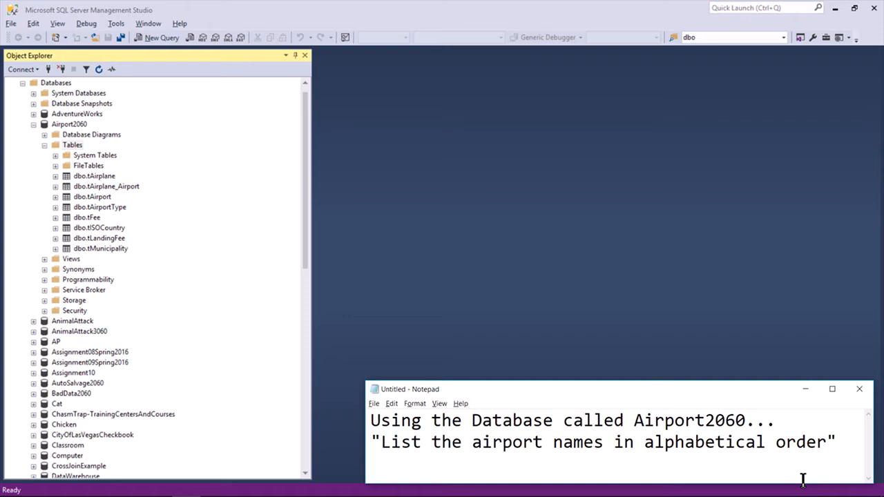
pyautogui.click(472, 441)
pyautogui.moveTo(472, 441); pyautogui.dragTo(601, 451)
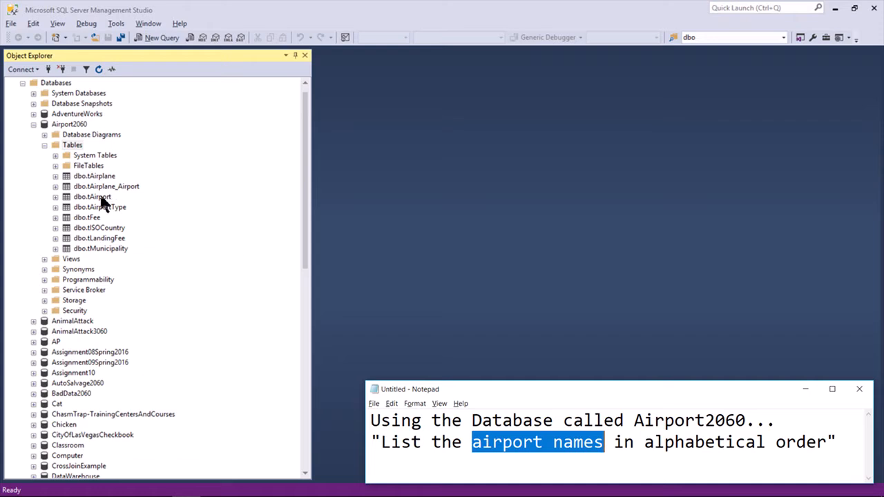
# Step: Expand the columns of the dbo.tAirport table and select its Airport column
pyautogui.click(99, 197)
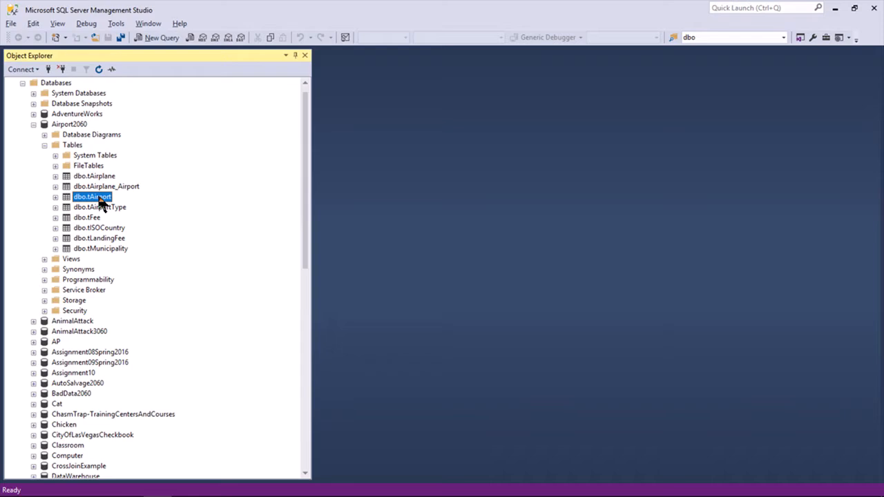
pyautogui.click(55, 196)
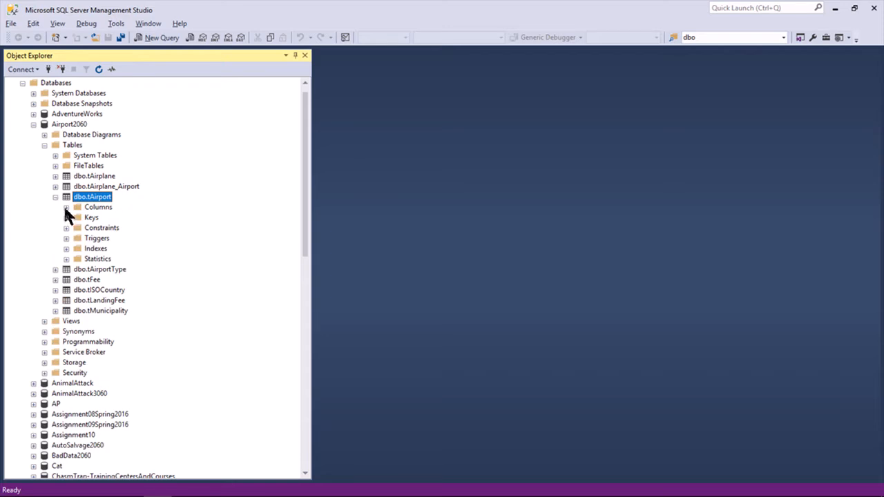
pyautogui.click(66, 207)
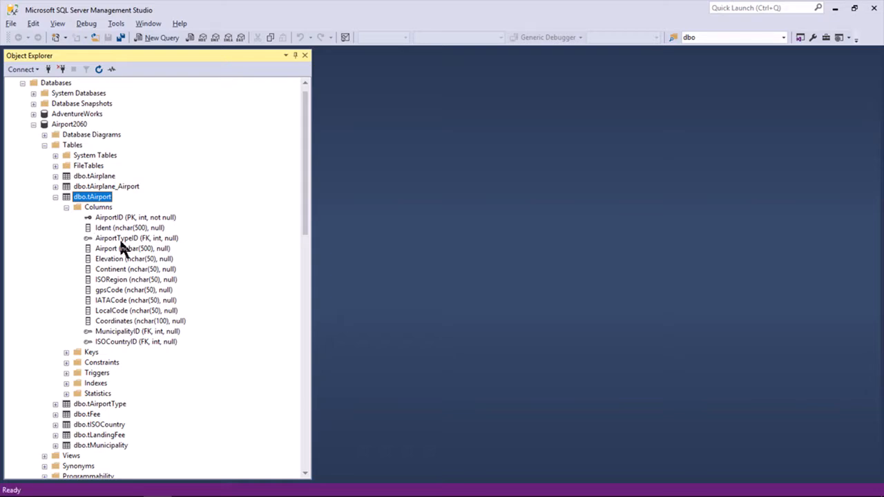
pyautogui.click(138, 248)
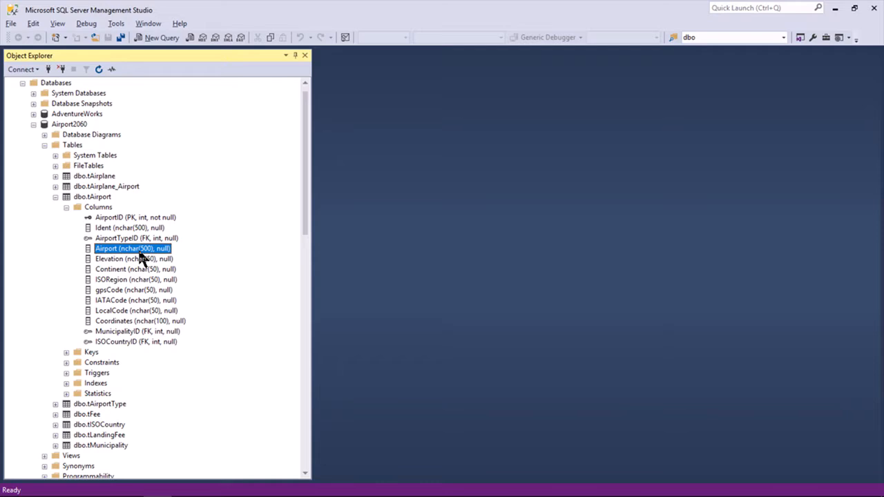
# Step: Query the top 1000 rows of the dbo.tAirport table
pyautogui.click(97, 198)
pyautogui.rightClick(97, 198)
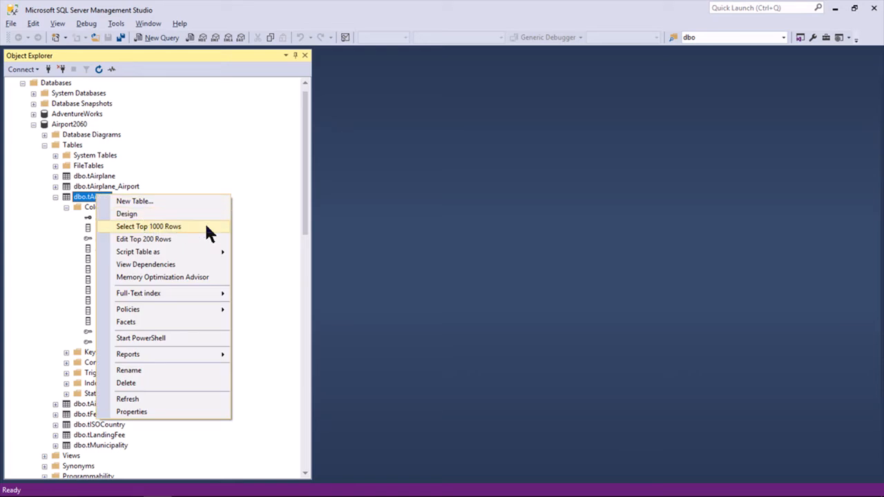
pyautogui.click(206, 227)
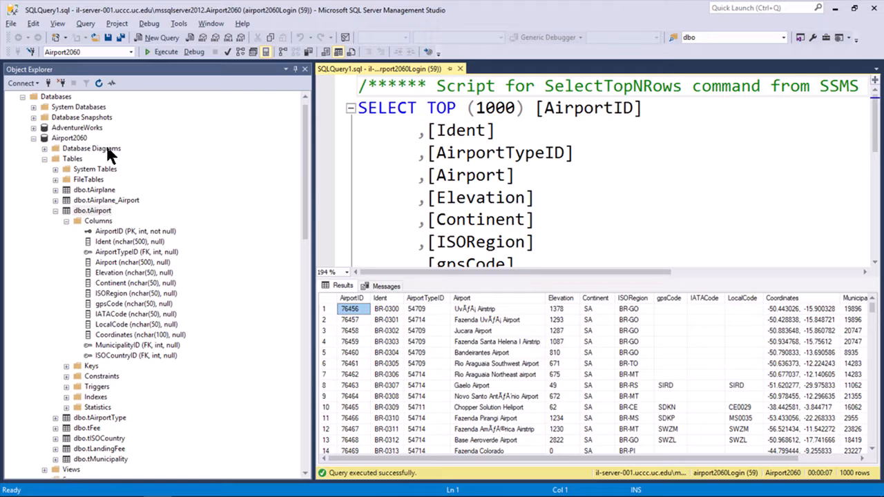
# Step: Create a new database diagram for Airport2060 and accept the permission notice
pyautogui.click(107, 148)
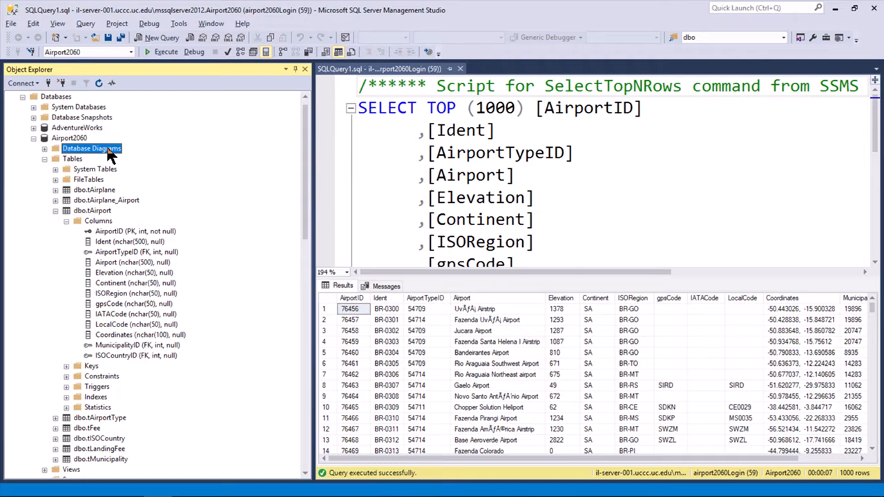
pyautogui.rightClick(109, 152)
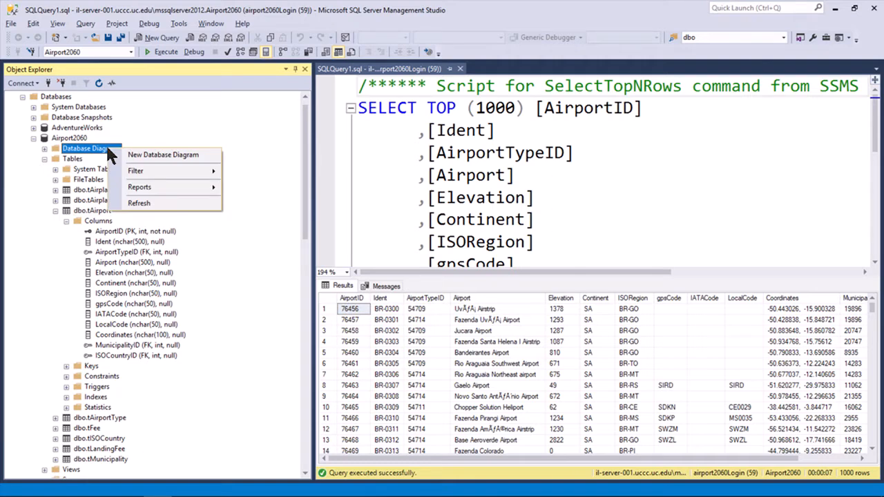
pyautogui.click(87, 153)
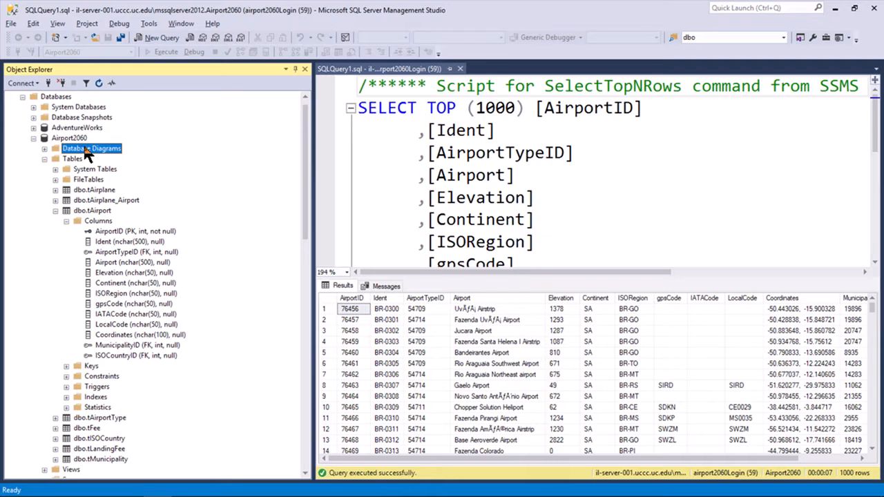
pyautogui.rightClick(87, 153)
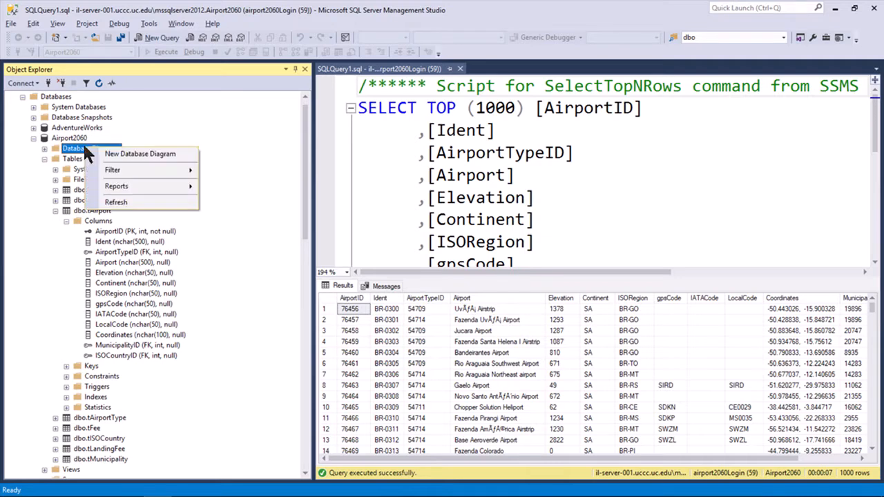
pyautogui.click(161, 155)
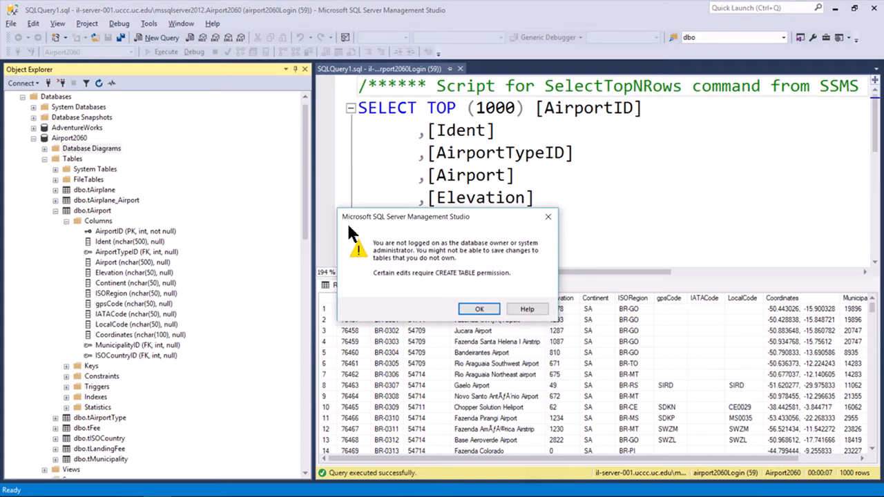
pyautogui.moveTo(422, 217); pyautogui.dragTo(329, 158)
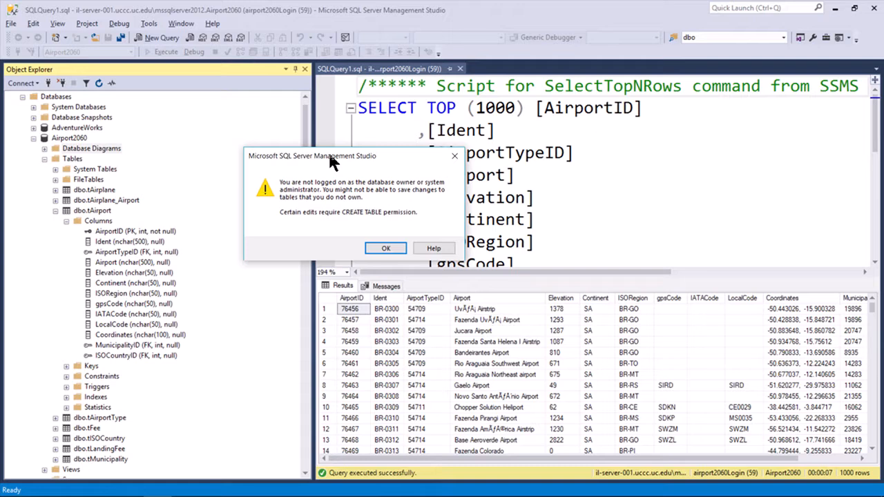
pyautogui.click(385, 250)
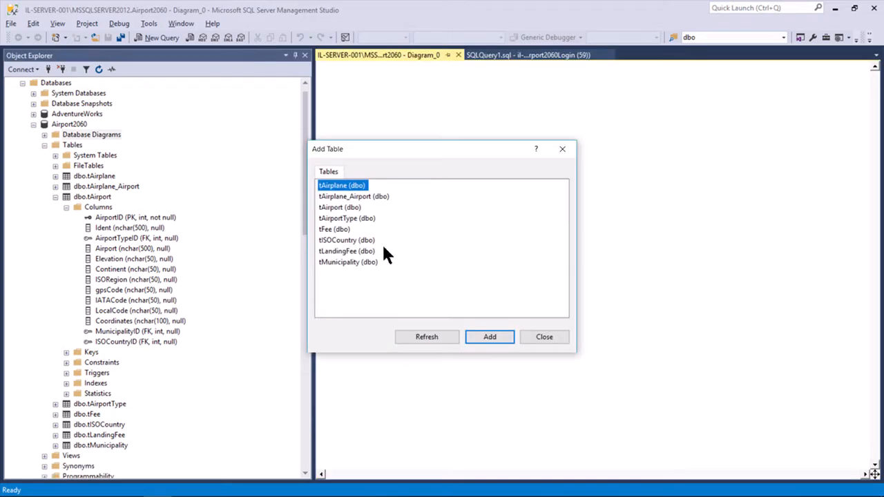
# Step: Add every table from tAirplane through tMunicipality to the diagram and finish adding tables
pyautogui.moveTo(406, 149); pyautogui.dragTo(434, 142)
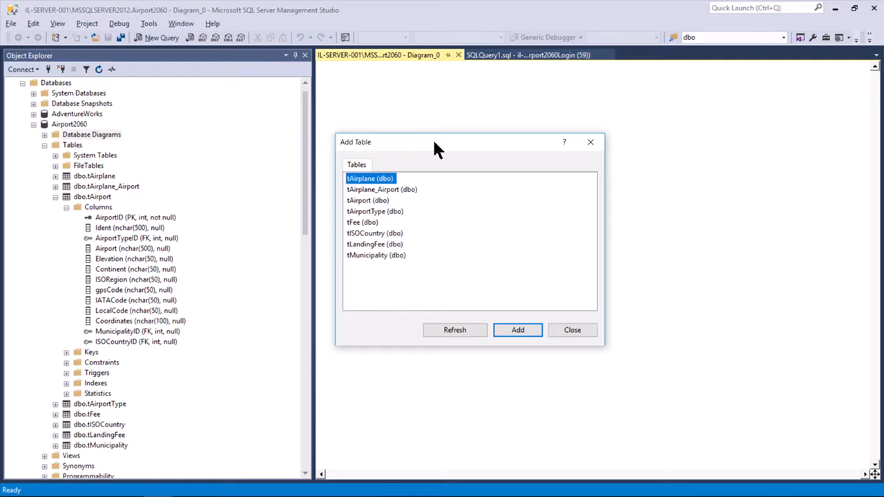
pyautogui.keyDown('shift'); pyautogui.click(371, 255); pyautogui.keyUp('shift')
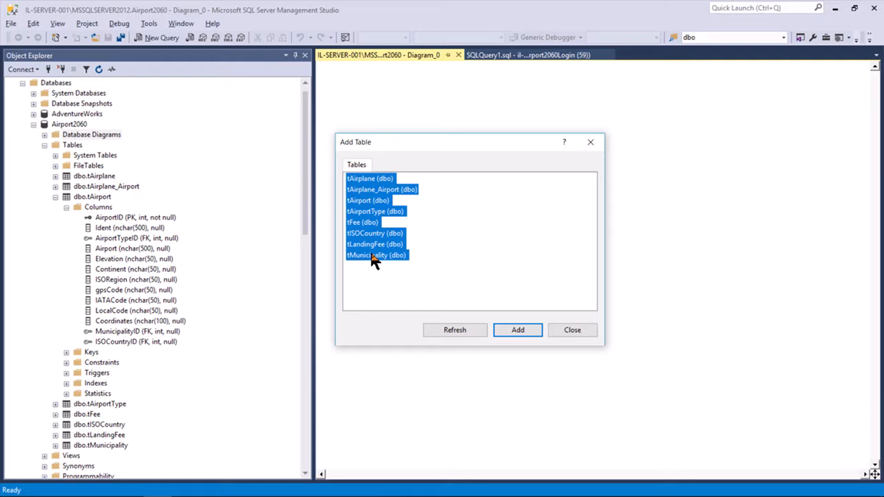
pyautogui.click(522, 327)
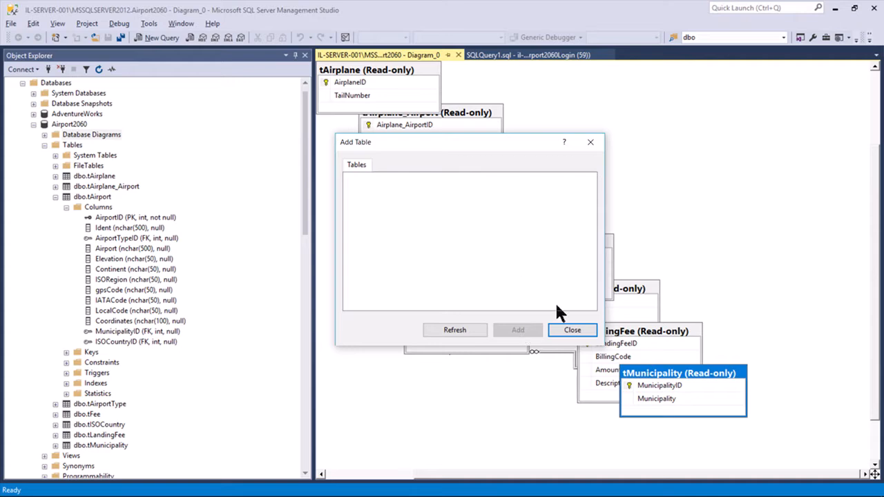
pyautogui.click(572, 329)
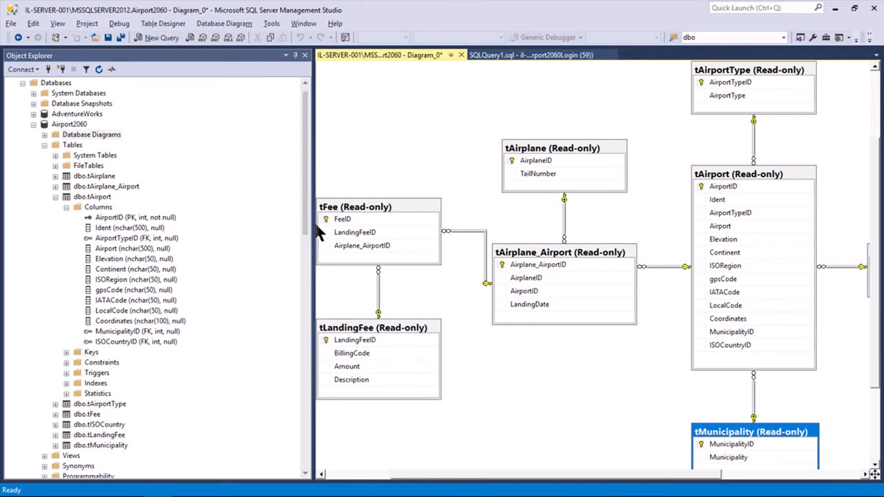
# Step: Narrow the Object Explorer to enlarge the diagram area and move the tMunicipality table closer to tAirport
pyautogui.moveTo(313, 224); pyautogui.dragTo(219, 216)
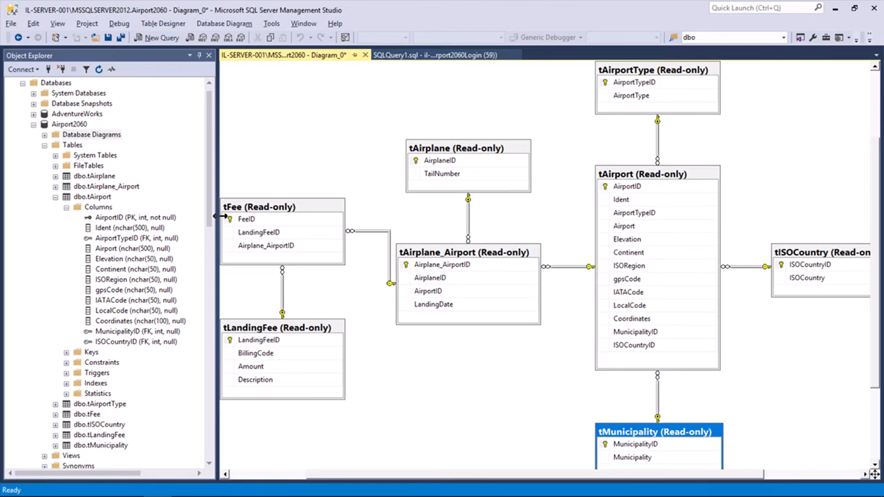
pyautogui.moveTo(611, 431); pyautogui.dragTo(611, 412)
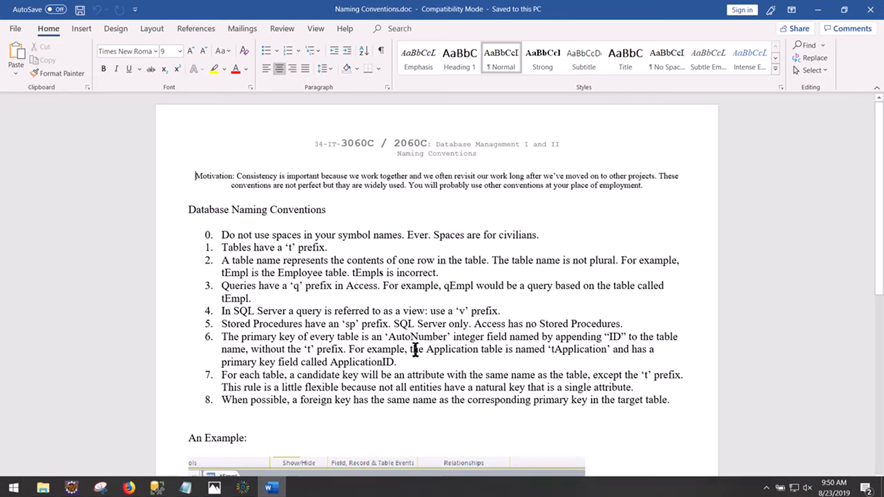
# Step: Read the Naming Conventions document in Word, highlighting rules 6 and 8 on primary and foreign key names
pyautogui.scroll(-3, 420, 336)
pyautogui.scroll(-10, 420, 336)
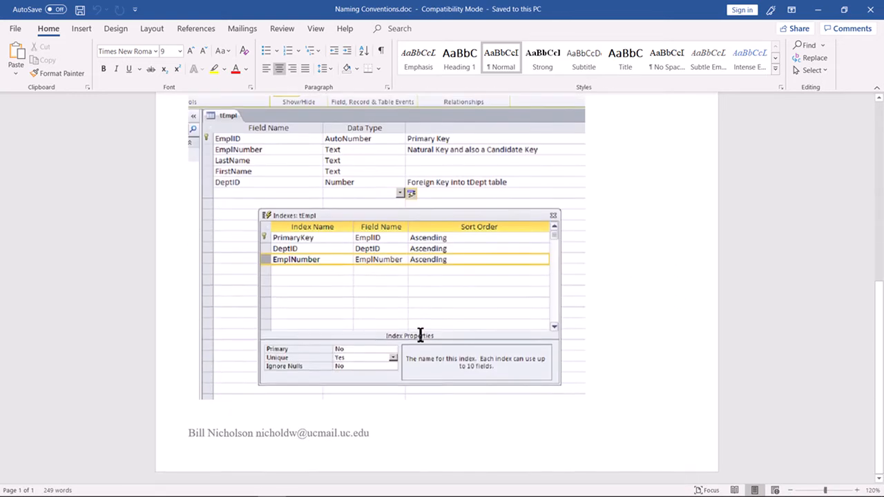
pyautogui.scroll(10, 420, 335)
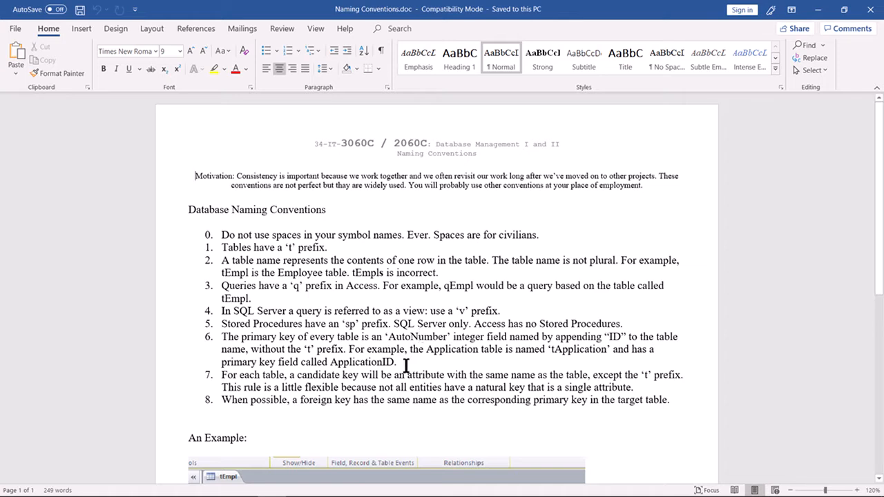
pyautogui.tripleClick(370, 342)
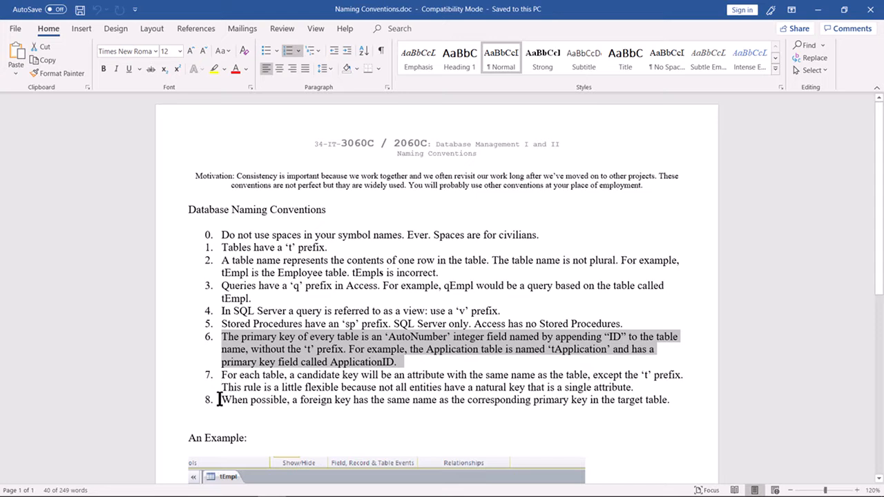
pyautogui.moveTo(220, 399); pyautogui.dragTo(684, 405)
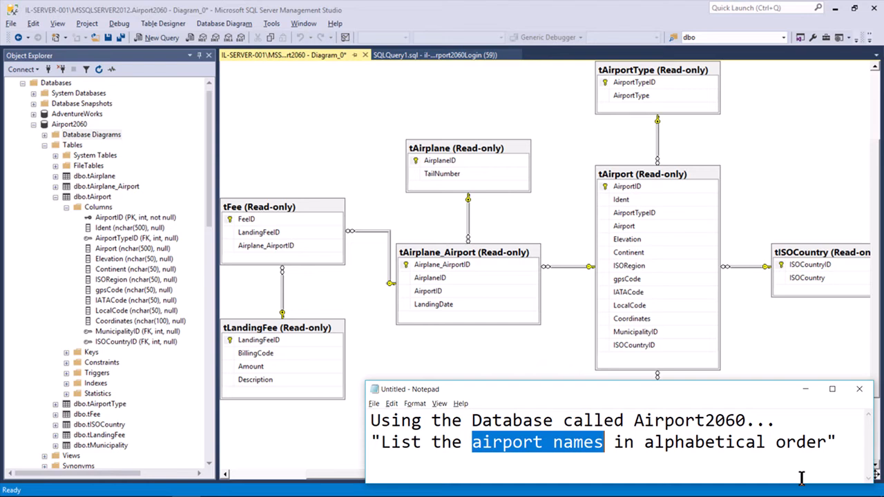
# Step: Examine the relationship between tAirplane_Airport and tAirplane in the SQL Server diagram, selecting AirplaneID in each table
pyautogui.click(584, 227)
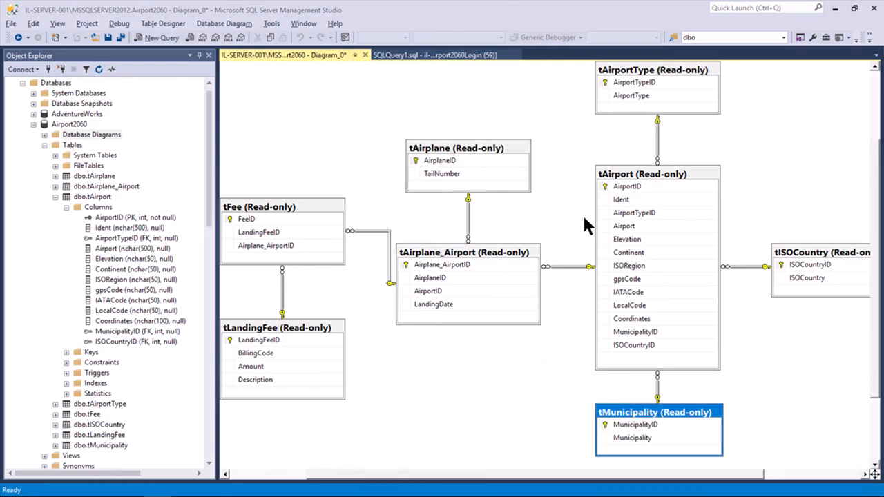
pyautogui.click(472, 216)
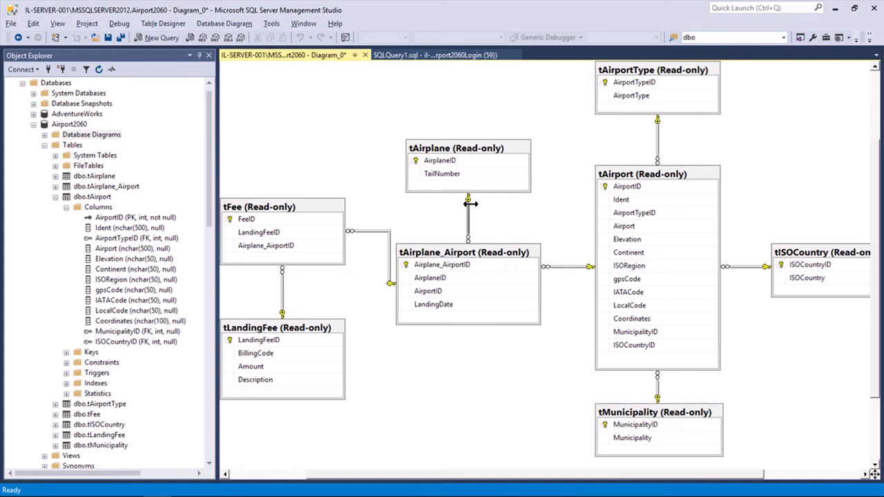
pyautogui.moveTo(380, 232)
pyautogui.click(444, 280)
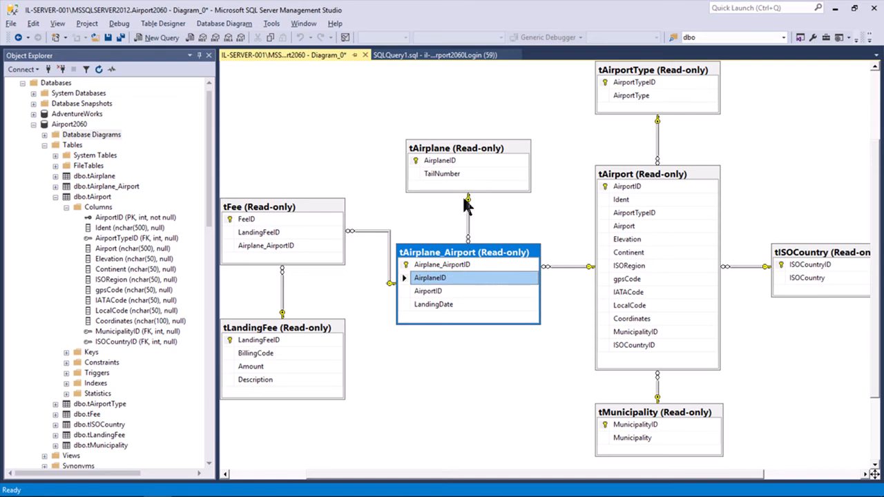
pyautogui.click(473, 159)
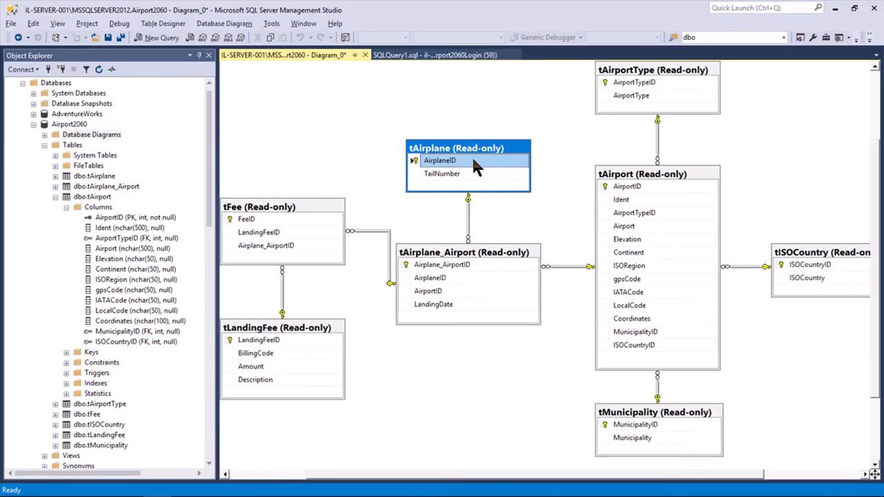
pyautogui.hotkey('alt', 'Tab')
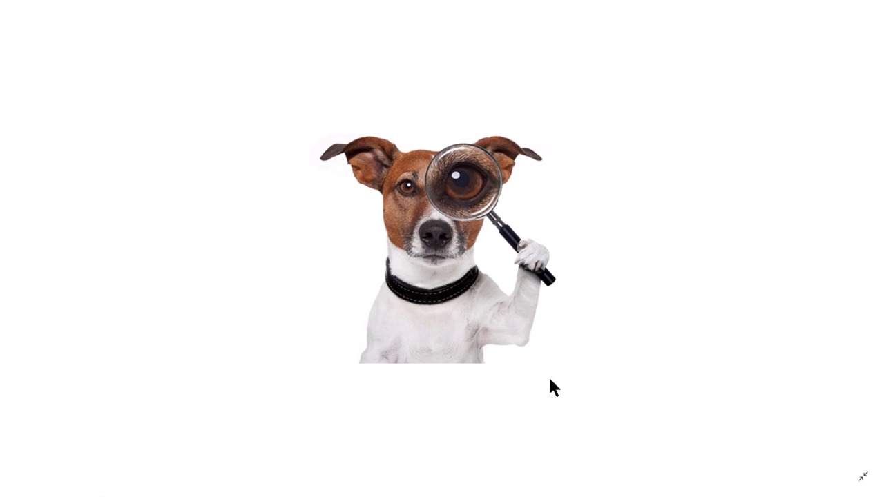
pyautogui.hotkey('alt', 'Tab')
pyautogui.hotkey('alt', 'Tab')
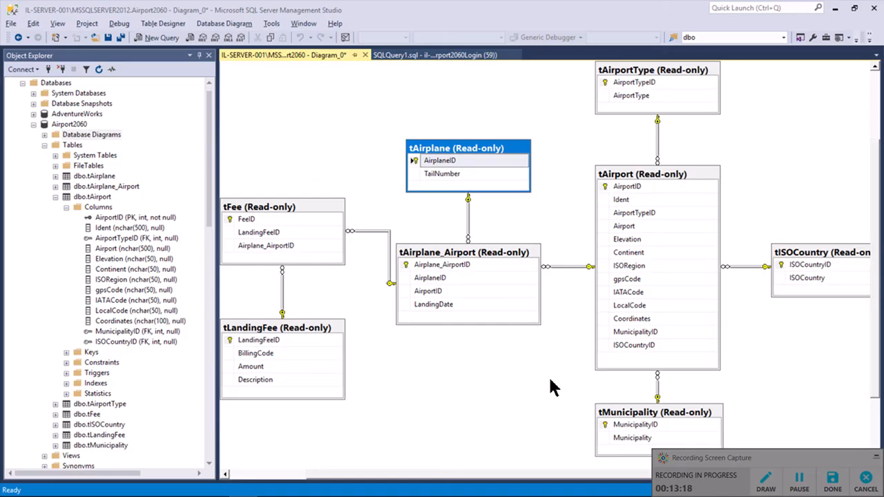